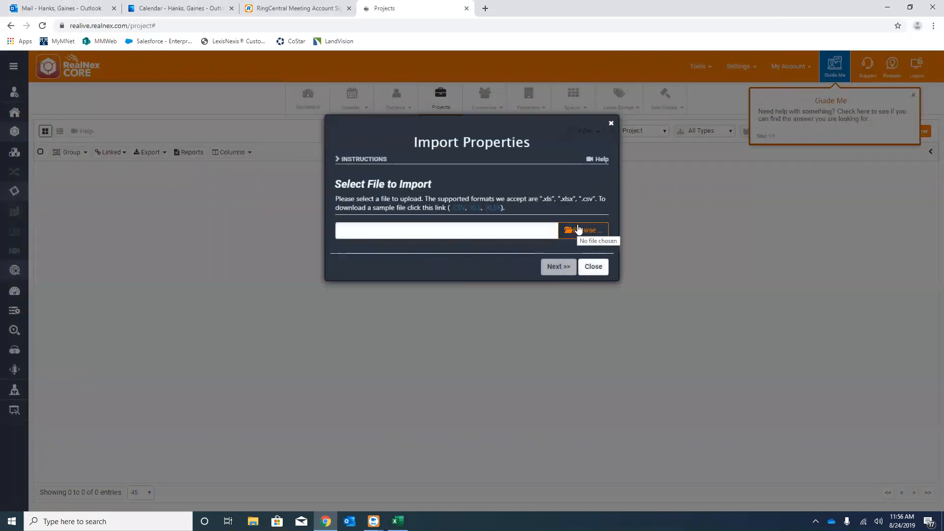
Load the Excel file Chattanooga 100+ Units (Yardi, Complete) for the property import and auto-map its columns to the CRM fields
{"action": "left_click", "coordinate": [578, 229]}
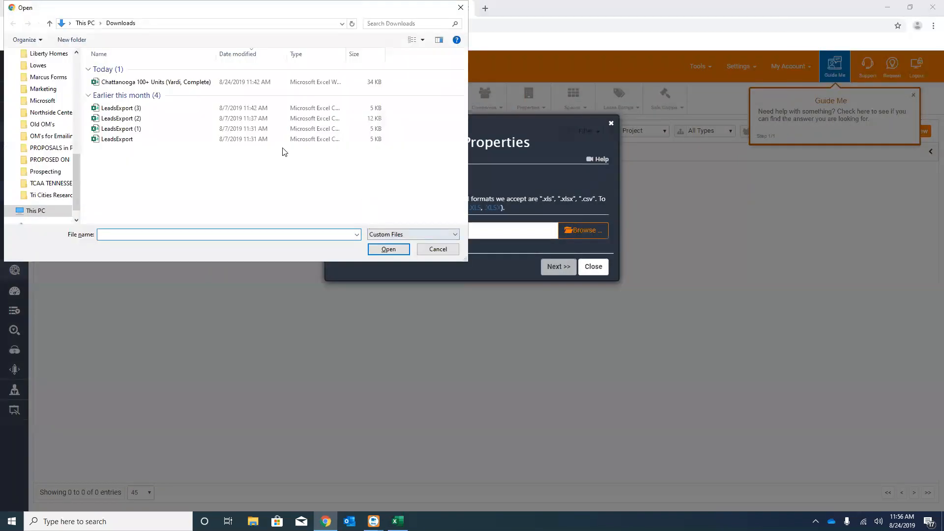
{"action": "left_click", "coordinate": [143, 84]}
{"action": "double_click", "coordinate": [143, 84]}
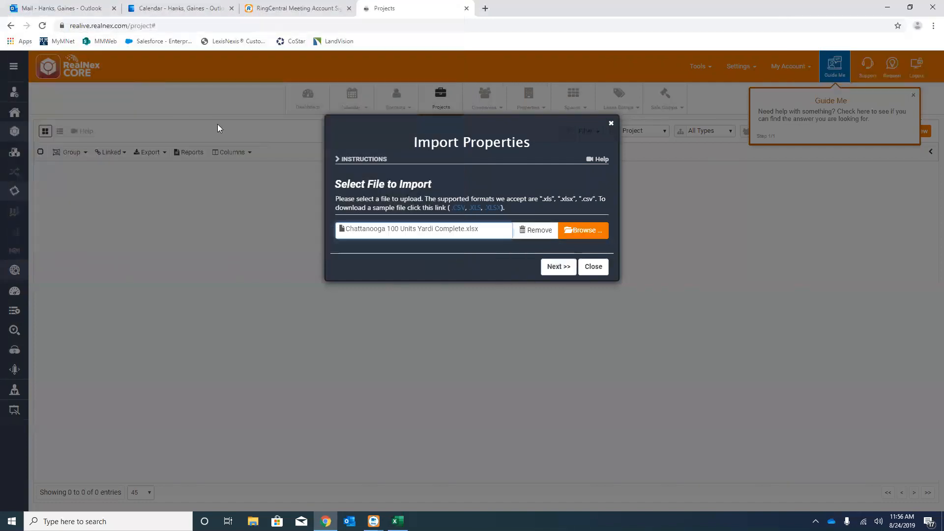
{"action": "left_click", "coordinate": [558, 267]}
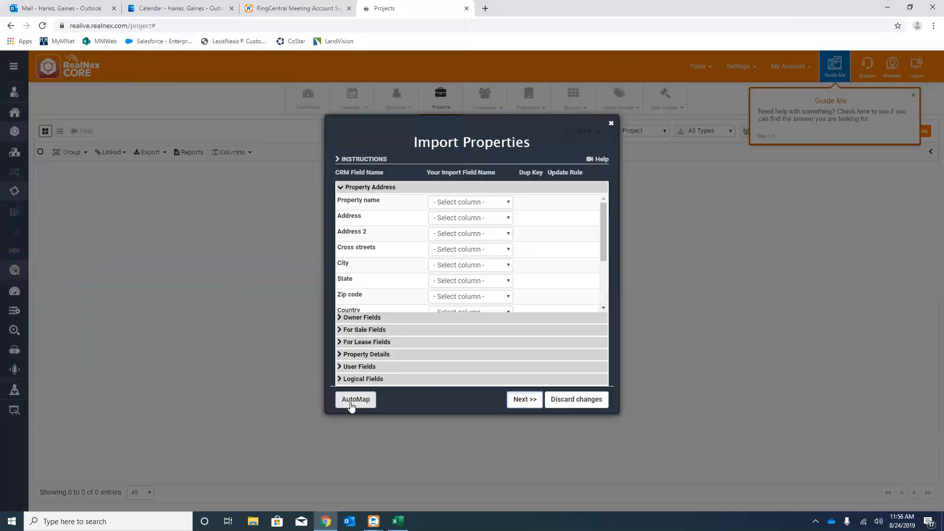
{"action": "left_click", "coordinate": [351, 403]}
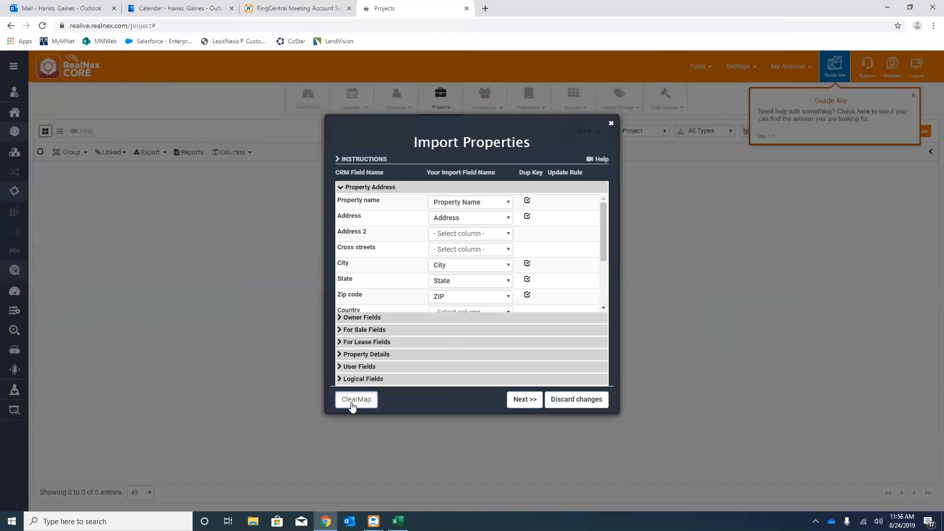
Clear the duplicate key for Property name, City, State and Zip code in the property address mapping
{"action": "left_click", "coordinate": [526, 201]}
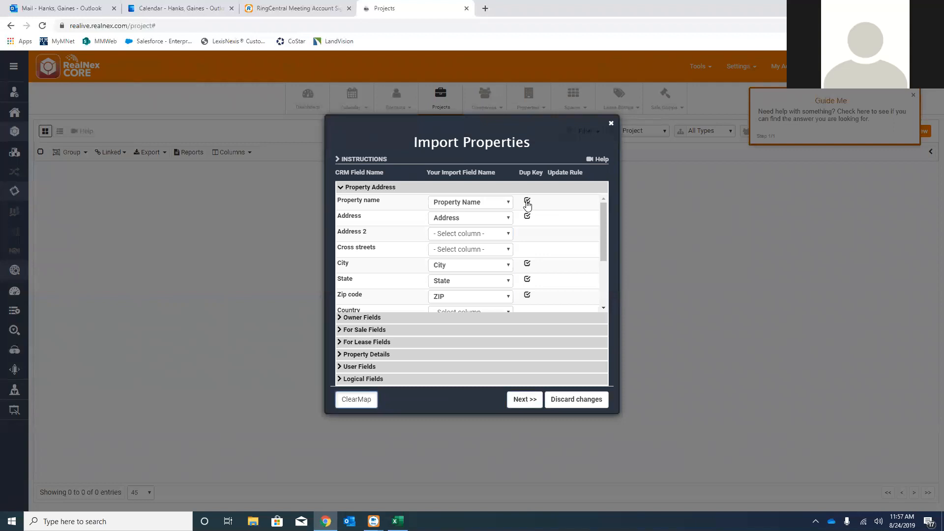
{"action": "left_click", "coordinate": [527, 263]}
{"action": "left_click", "coordinate": [527, 280]}
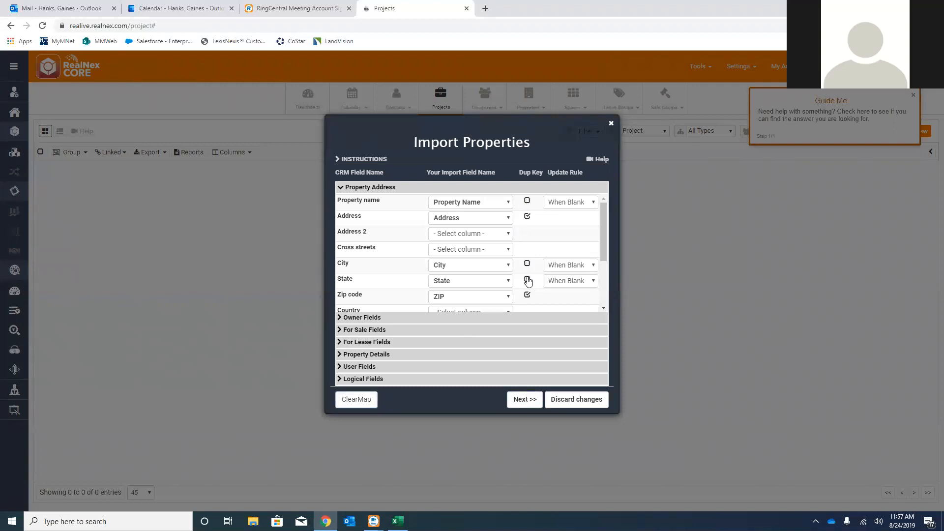
{"action": "left_click", "coordinate": [527, 295]}
{"action": "scroll", "coordinate": [519, 256], "scroll_direction": "down", "scroll_amount": 2}
{"action": "scroll", "coordinate": [521, 258], "scroll_direction": "up", "scroll_amount": 4}
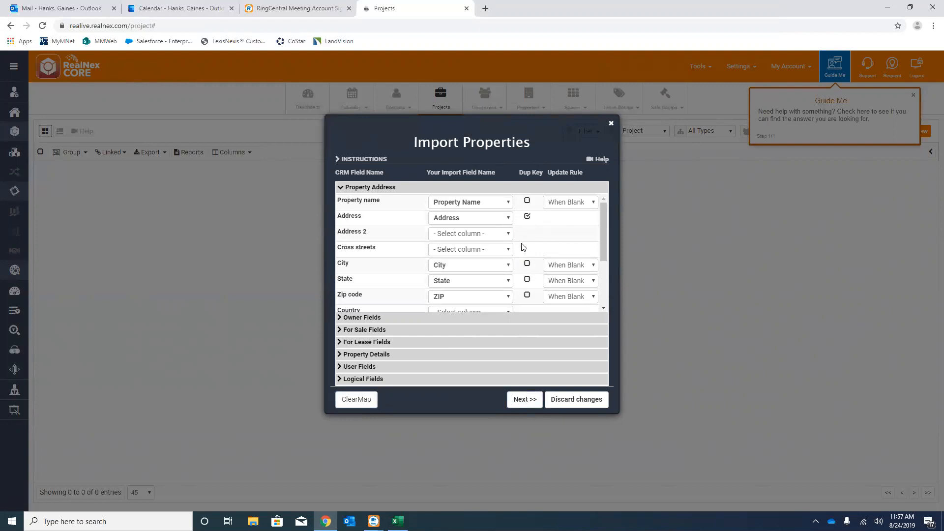
{"action": "scroll", "coordinate": [523, 248], "scroll_direction": "down", "scroll_amount": 1}
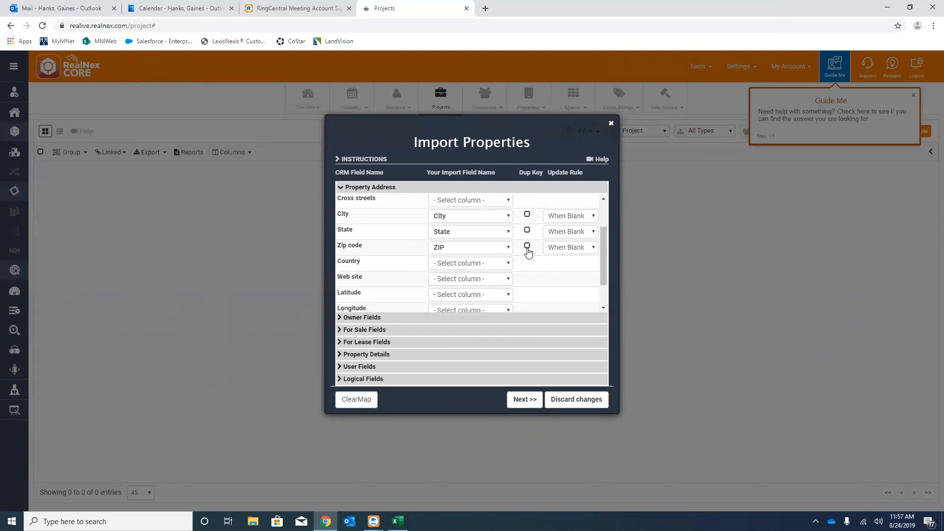
{"action": "scroll", "coordinate": [531, 261], "scroll_direction": "down", "scroll_amount": 1}
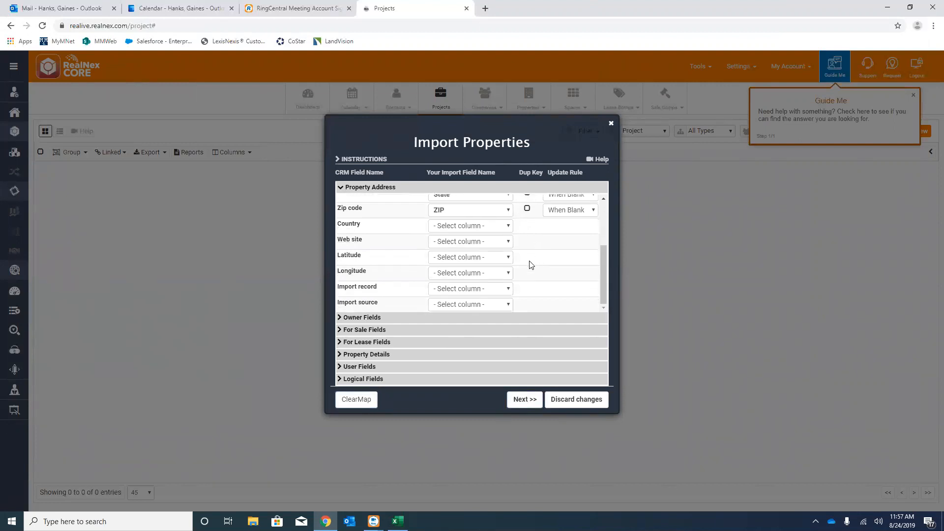
Map the owner's First name and Last name to Owner Contact First Name and Owner Contact Last Name, with Last name as duplicate key
{"action": "left_click", "coordinate": [385, 319]}
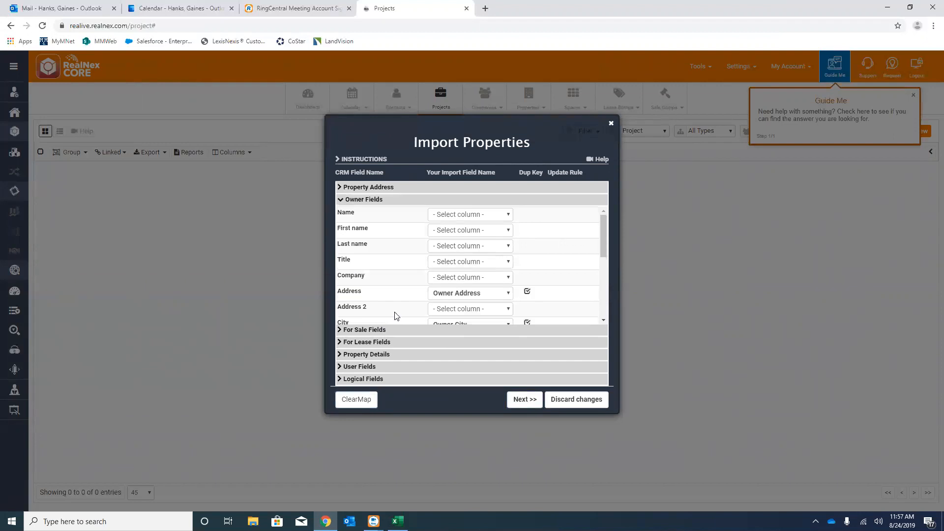
{"action": "left_click", "coordinate": [508, 231]}
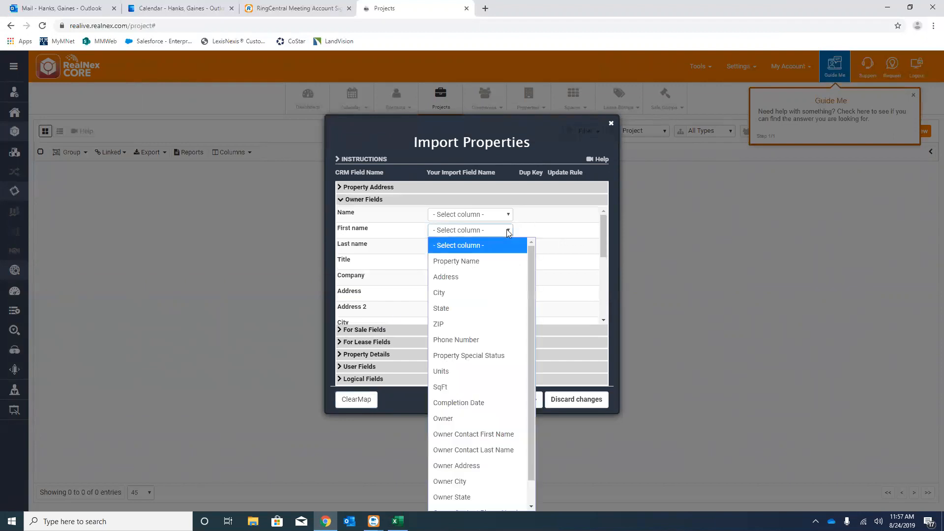
{"action": "left_click", "coordinate": [498, 433]}
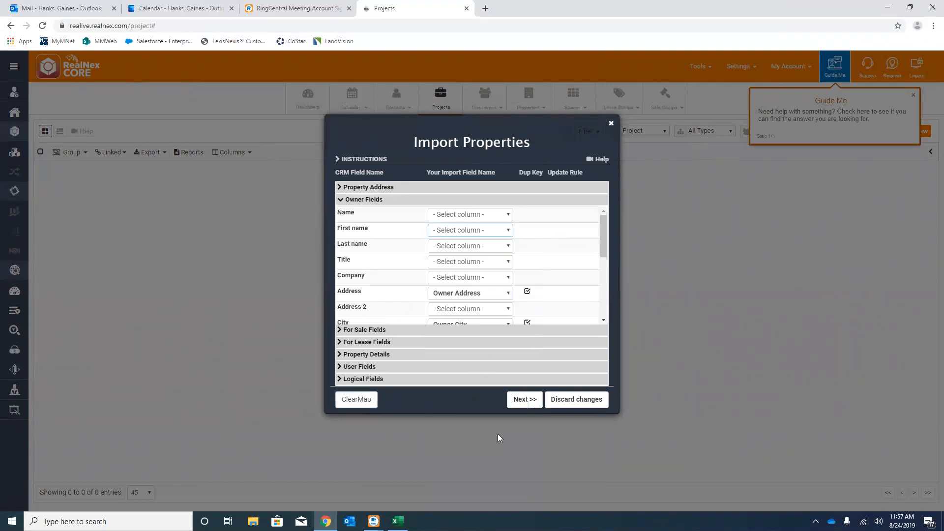
{"action": "left_click", "coordinate": [508, 246]}
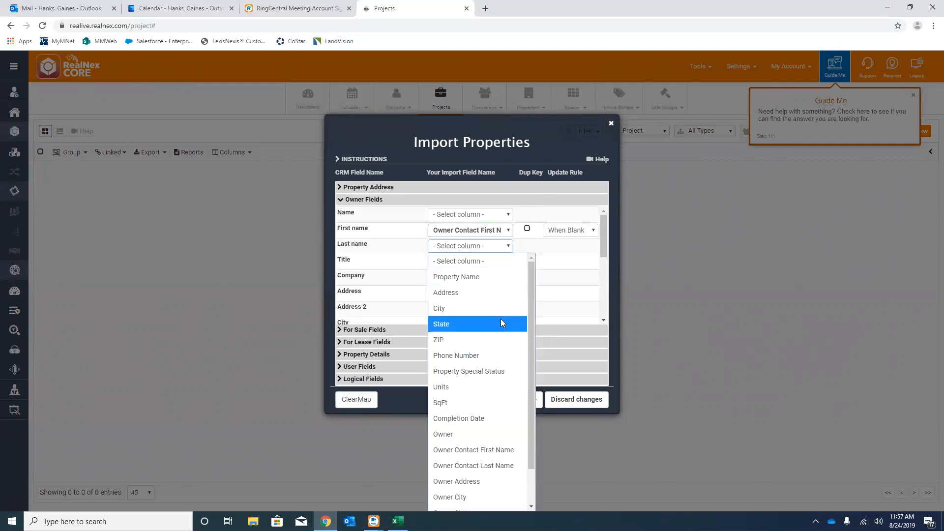
{"action": "left_click", "coordinate": [490, 464]}
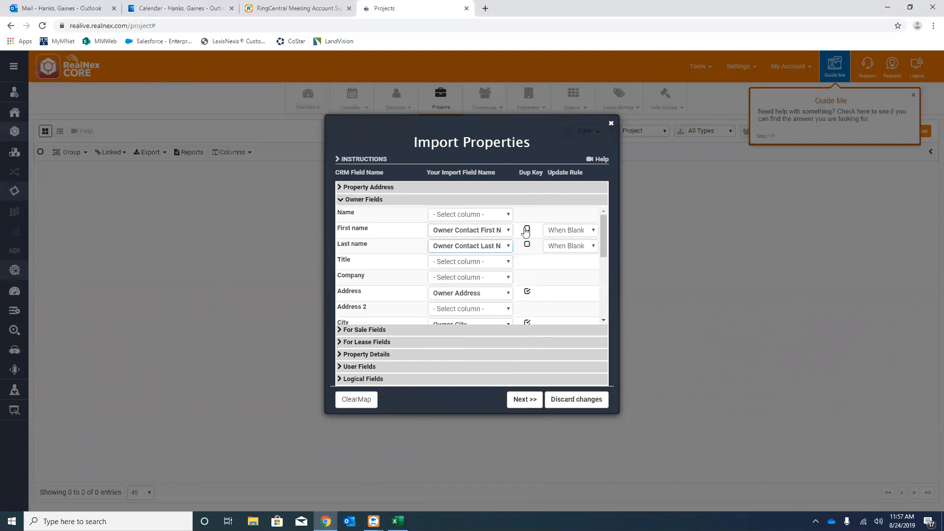
{"action": "left_click", "coordinate": [526, 244]}
Map the owner's Company field to the Owner column and set it as a duplicate key
{"action": "scroll", "coordinate": [542, 251], "scroll_direction": "down", "scroll_amount": 1}
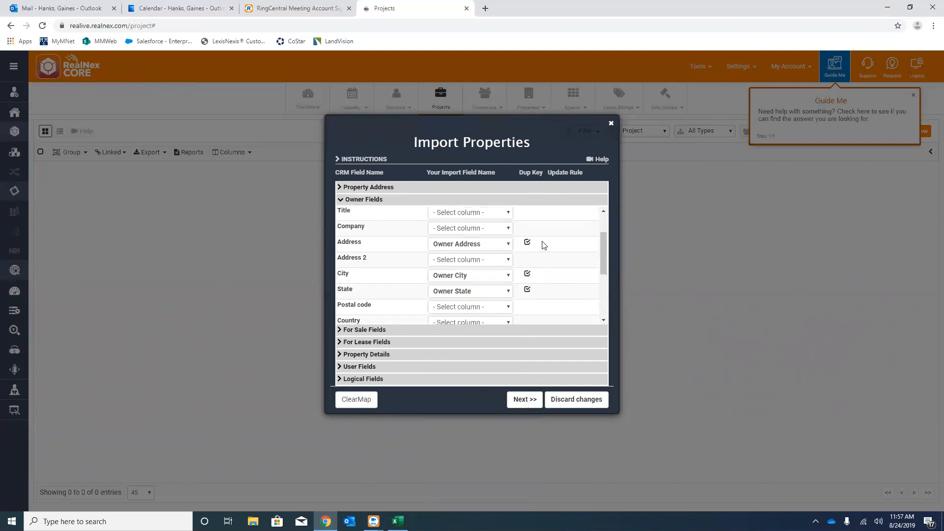
{"action": "scroll", "coordinate": [540, 245], "scroll_direction": "up", "scroll_amount": 1}
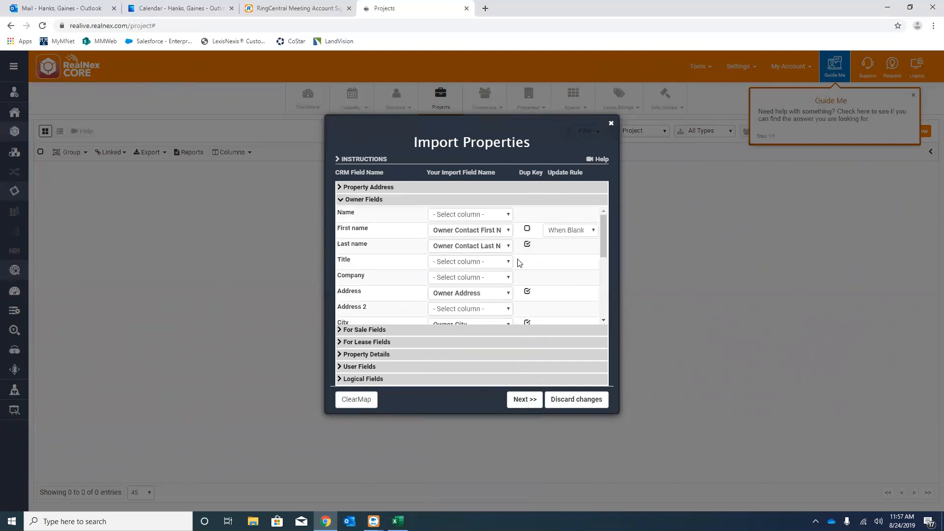
{"action": "left_click", "coordinate": [503, 278]}
{"action": "scroll", "coordinate": [492, 236], "scroll_direction": "down", "scroll_amount": 1}
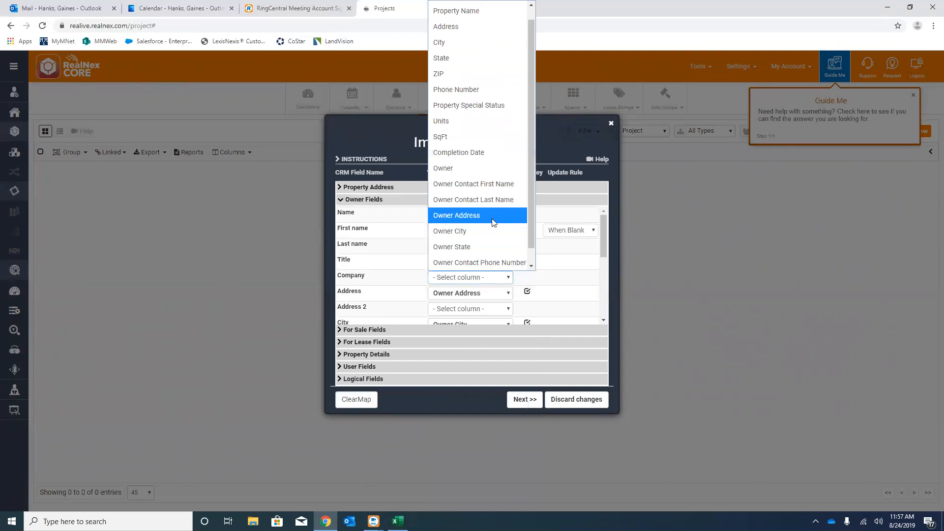
{"action": "left_click", "coordinate": [488, 171]}
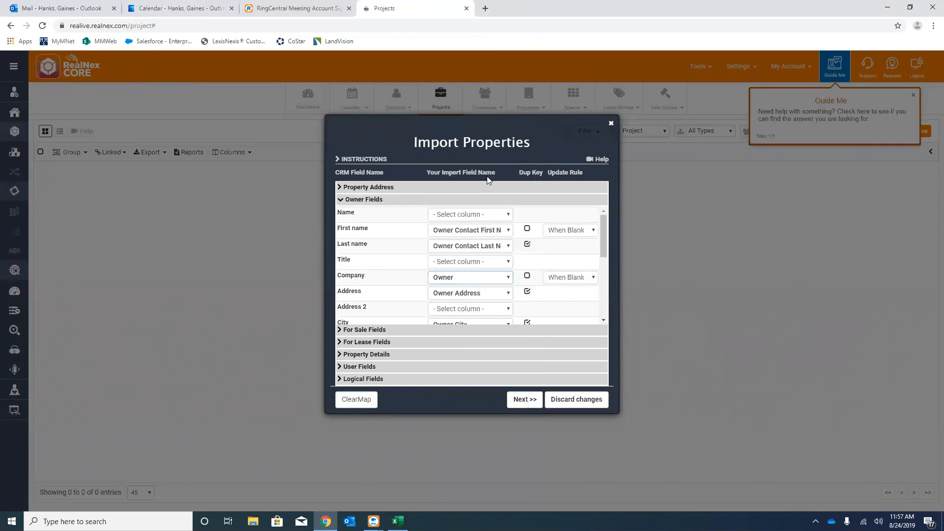
{"action": "scroll", "coordinate": [521, 241], "scroll_direction": "down", "scroll_amount": 1}
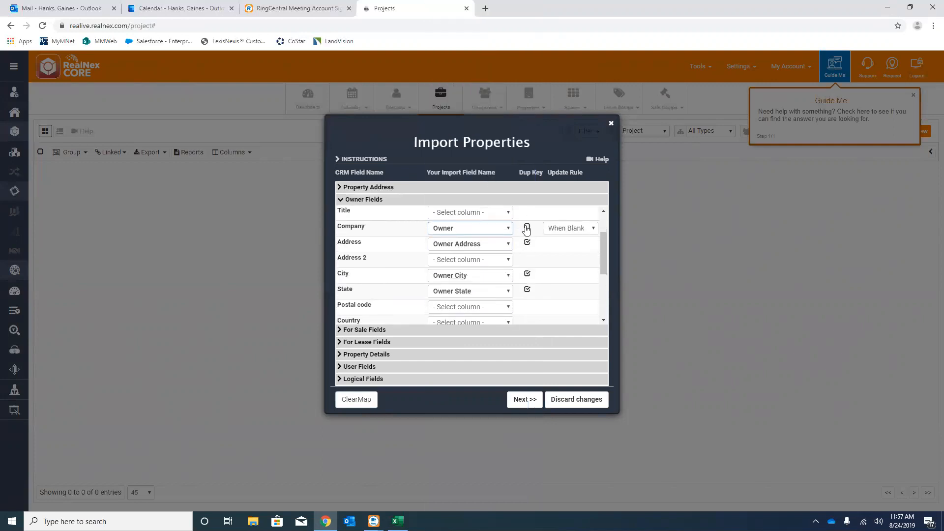
{"action": "left_click", "coordinate": [527, 228]}
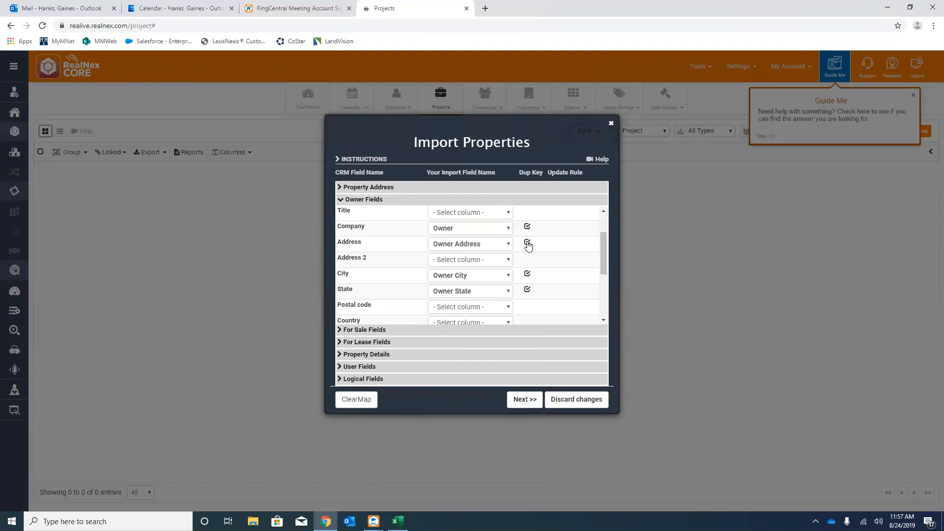
Clear the duplicate key for the owner's Address, City and State fields
{"action": "left_click", "coordinate": [527, 243]}
{"action": "left_click", "coordinate": [527, 274]}
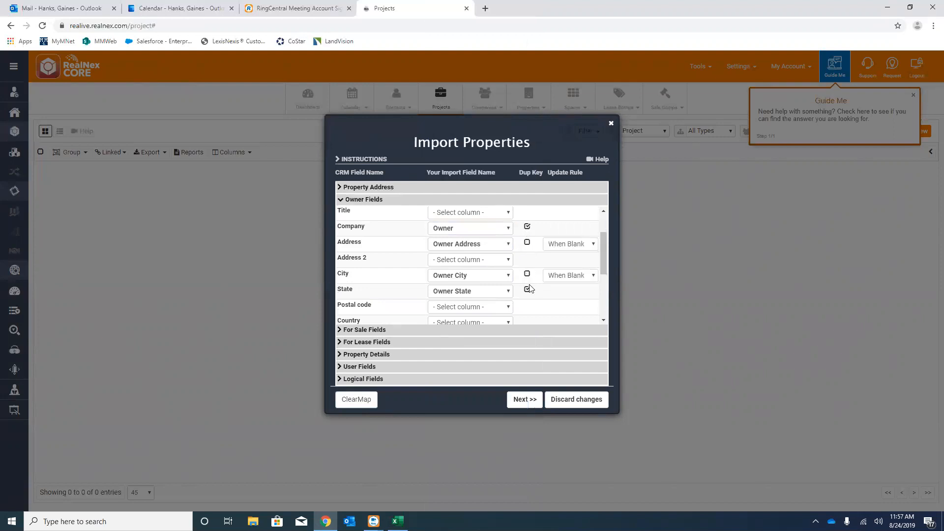
{"action": "left_click", "coordinate": [527, 290]}
Map the owner's Work phone field to the Owner Contact Phone Number column
{"action": "scroll", "coordinate": [493, 256], "scroll_direction": "down", "scroll_amount": 1}
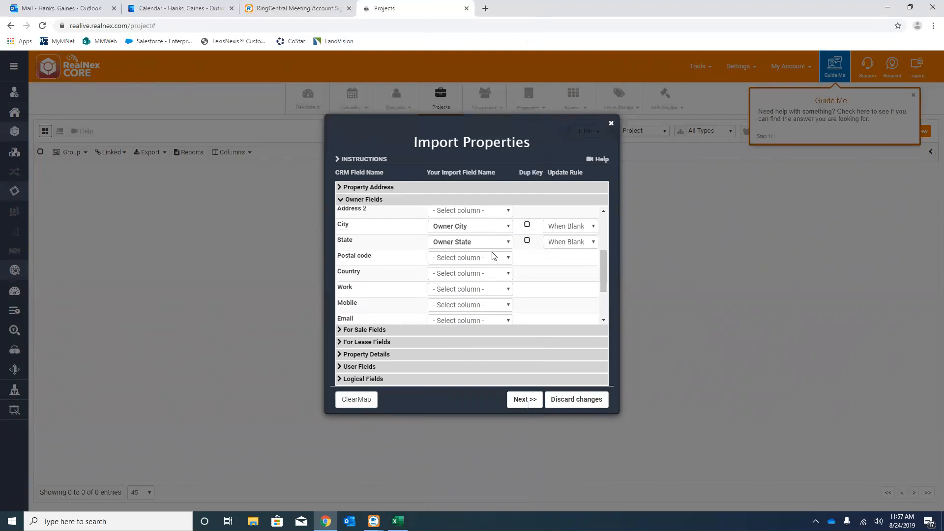
{"action": "left_click", "coordinate": [504, 290]}
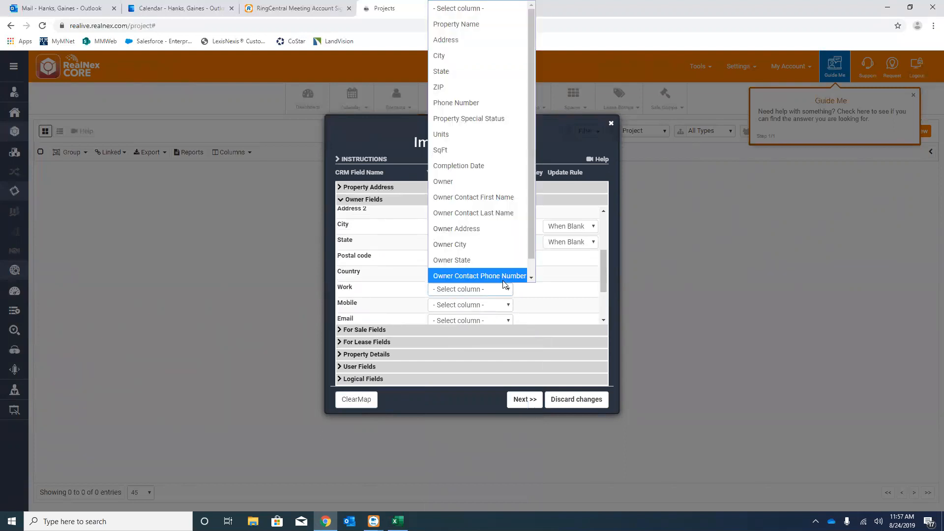
{"action": "scroll", "coordinate": [503, 273], "scroll_direction": "down", "scroll_amount": 1}
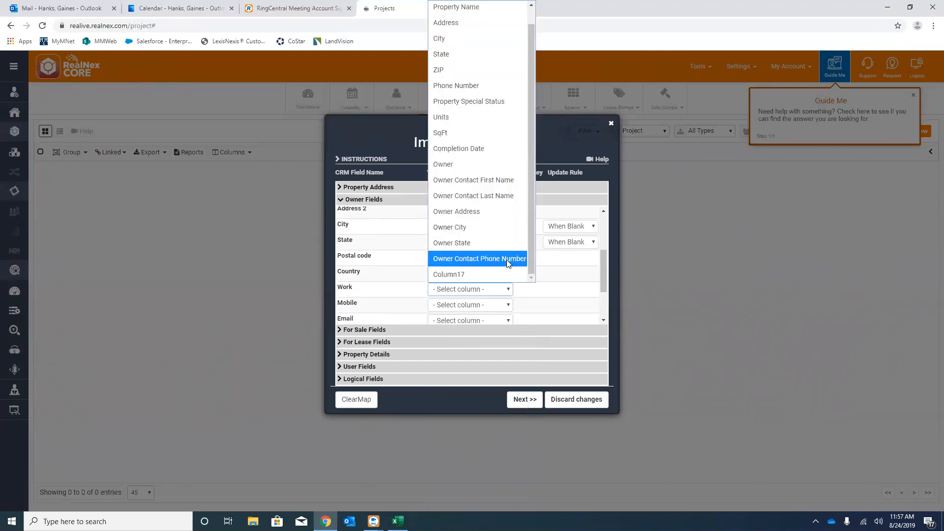
{"action": "left_click", "coordinate": [506, 259]}
Review the remaining owner fields and the import columns offered for the Email field
{"action": "scroll", "coordinate": [538, 265], "scroll_direction": "down", "scroll_amount": 1}
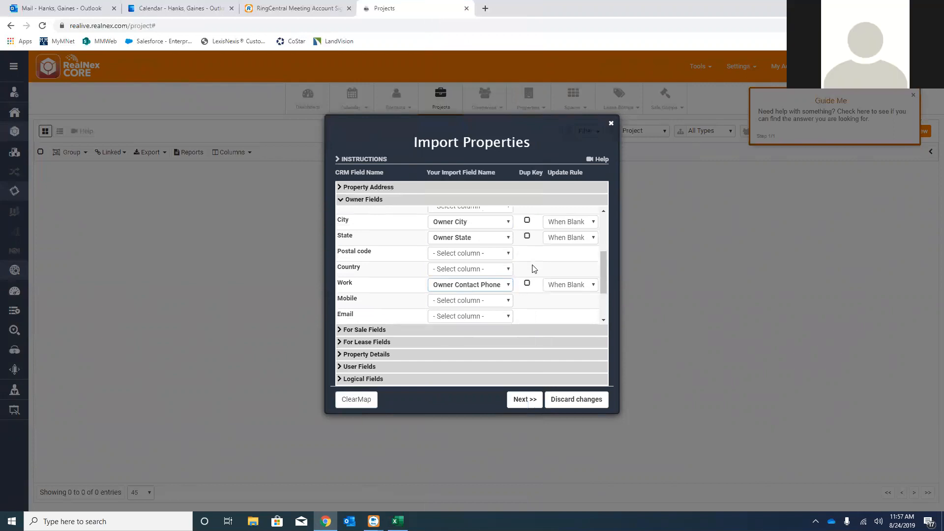
{"action": "scroll", "coordinate": [533, 269], "scroll_direction": "down", "scroll_amount": 1}
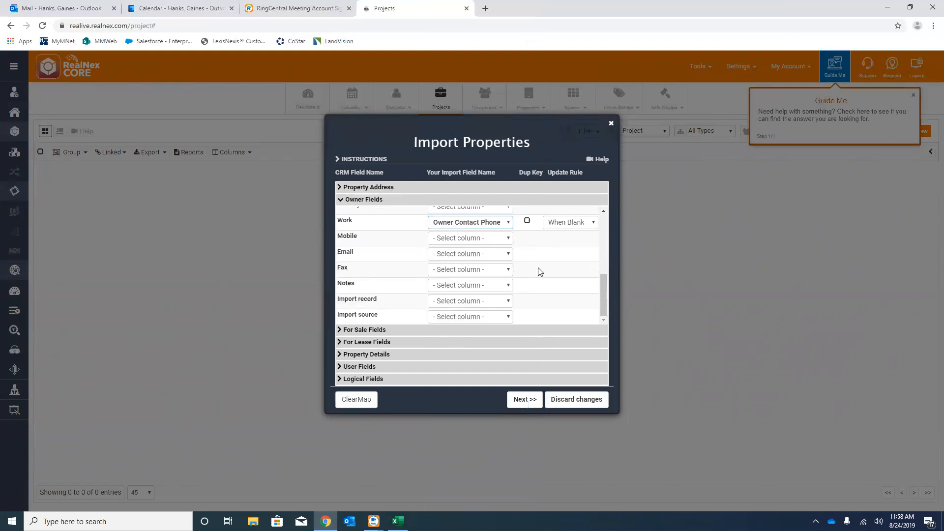
{"action": "scroll", "coordinate": [522, 291], "scroll_direction": "up", "scroll_amount": 1}
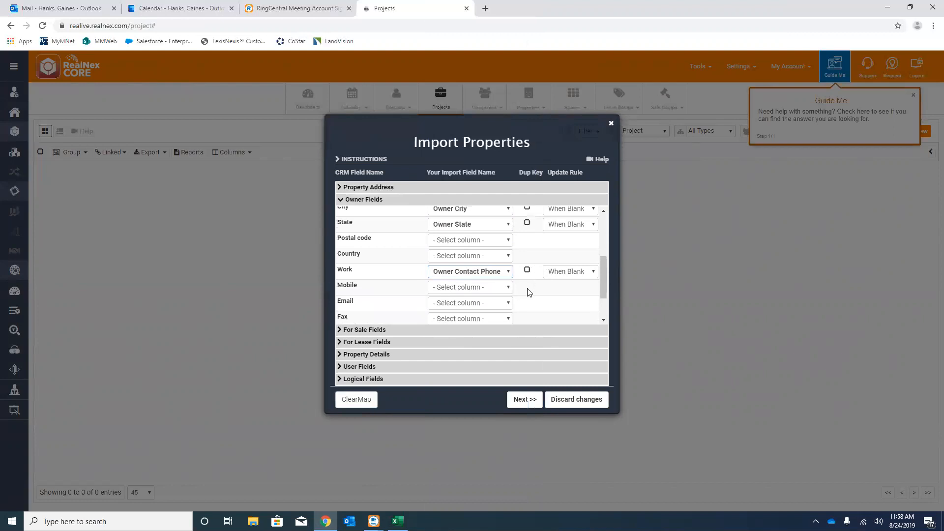
{"action": "scroll", "coordinate": [530, 289], "scroll_direction": "up", "scroll_amount": 1}
{"action": "scroll", "coordinate": [530, 288], "scroll_direction": "down", "scroll_amount": 1}
{"action": "left_click", "coordinate": [509, 302]}
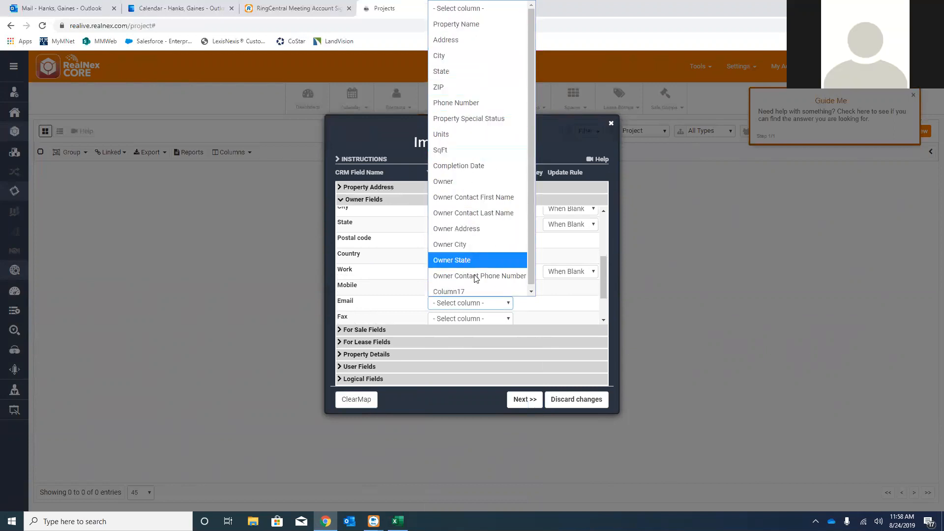
{"action": "left_click", "coordinate": [549, 318]}
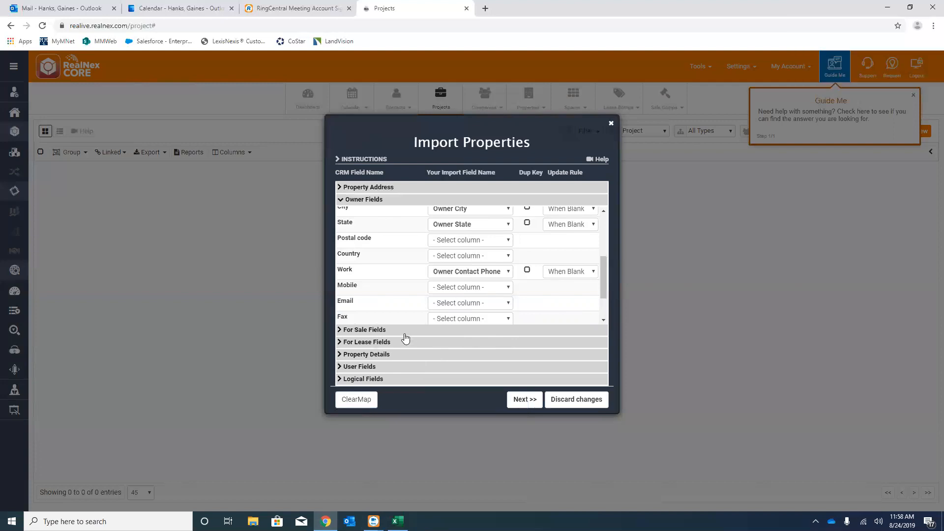
Review the Property Details fields and the import columns mapped to them
{"action": "left_click", "coordinate": [401, 355]}
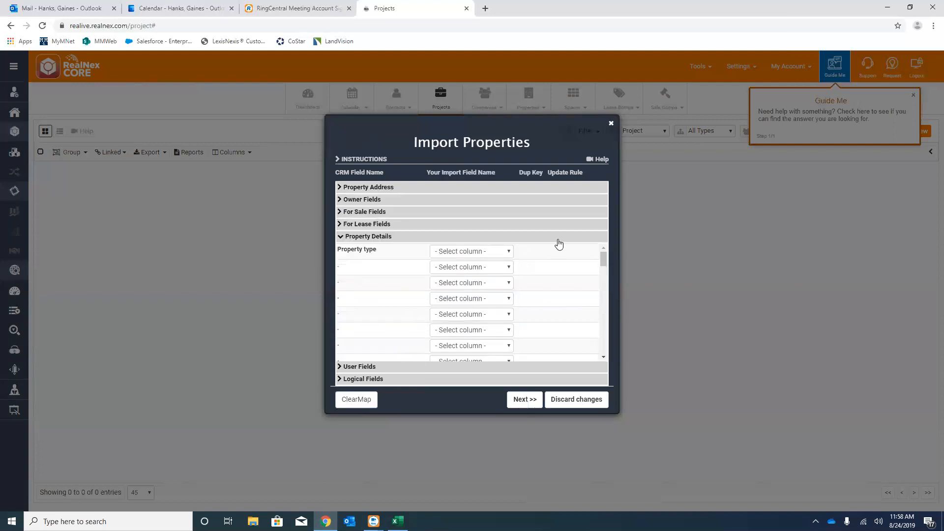
{"action": "scroll", "coordinate": [558, 274], "scroll_direction": "down", "scroll_amount": 1}
{"action": "scroll", "coordinate": [557, 275], "scroll_direction": "up", "scroll_amount": 1}
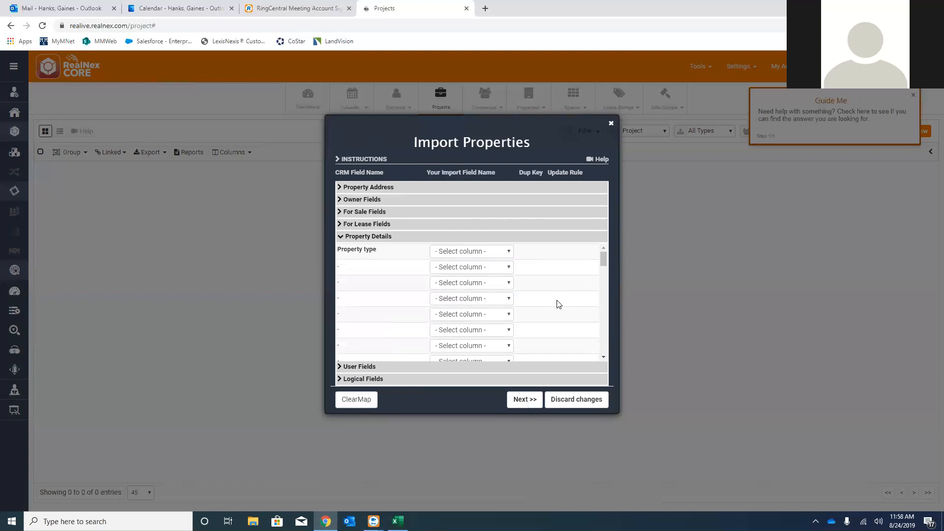
{"action": "scroll", "coordinate": [558, 304], "scroll_direction": "down", "scroll_amount": 1}
{"action": "scroll", "coordinate": [558, 306], "scroll_direction": "down", "scroll_amount": 1}
{"action": "scroll", "coordinate": [558, 306], "scroll_direction": "up", "scroll_amount": 3}
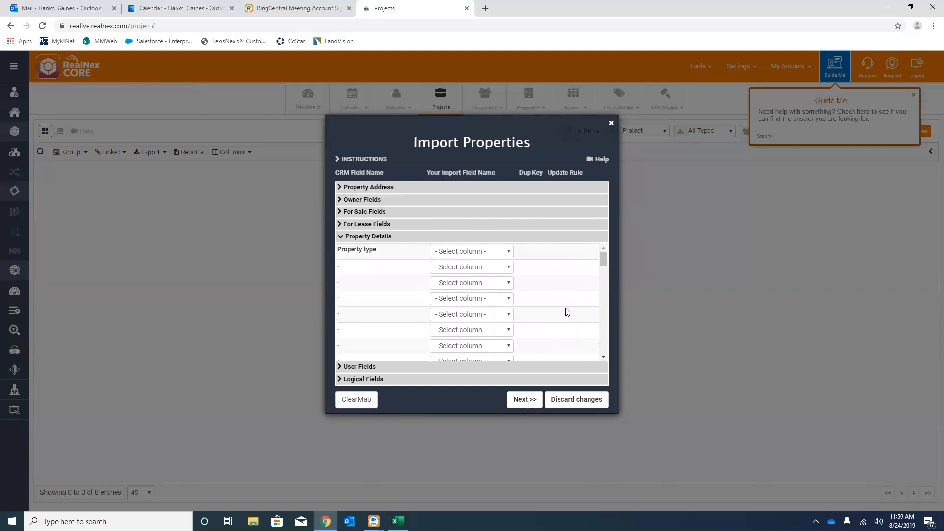
{"action": "scroll", "coordinate": [568, 312], "scroll_direction": "down", "scroll_amount": 1}
{"action": "scroll", "coordinate": [568, 312], "scroll_direction": "down", "scroll_amount": 1}
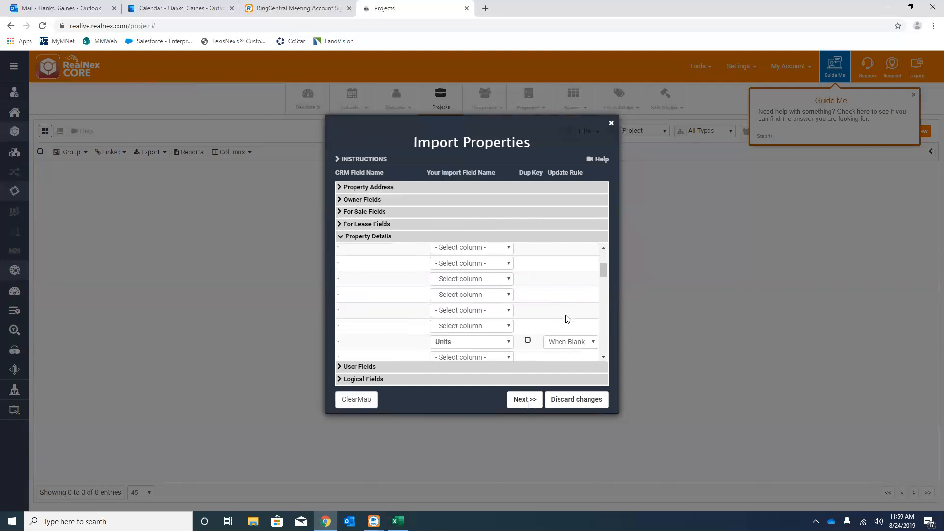
{"action": "scroll", "coordinate": [566, 318], "scroll_direction": "down", "scroll_amount": 2}
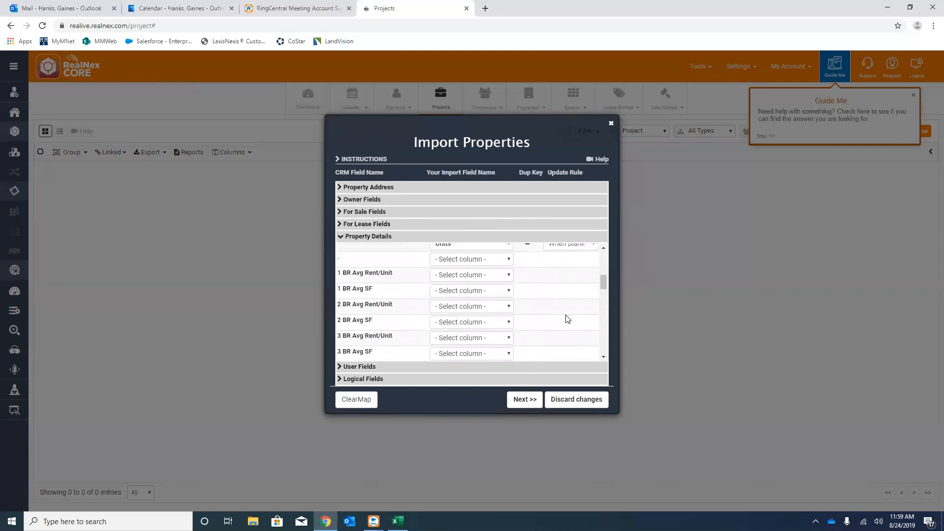
{"action": "scroll", "coordinate": [567, 319], "scroll_direction": "down", "scroll_amount": 3}
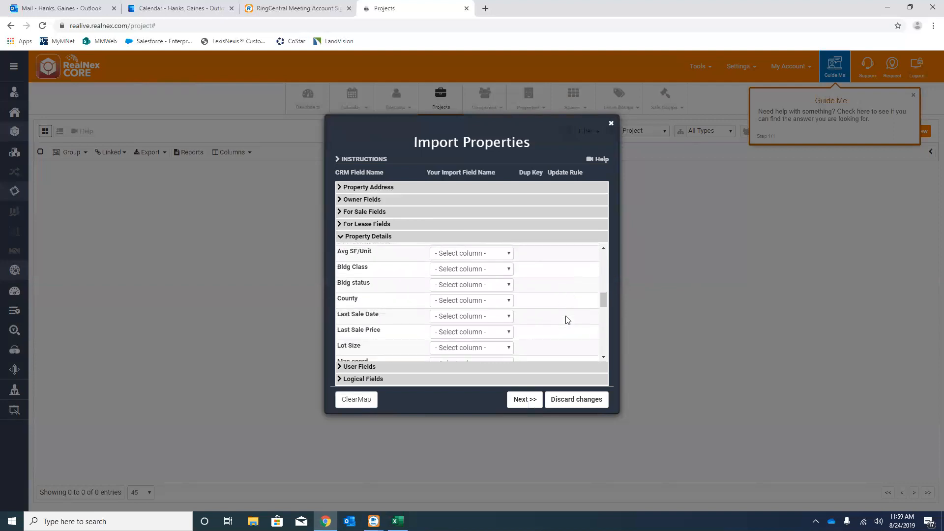
{"action": "scroll", "coordinate": [567, 320], "scroll_direction": "down", "scroll_amount": 1}
{"action": "scroll", "coordinate": [568, 320], "scroll_direction": "down", "scroll_amount": 4}
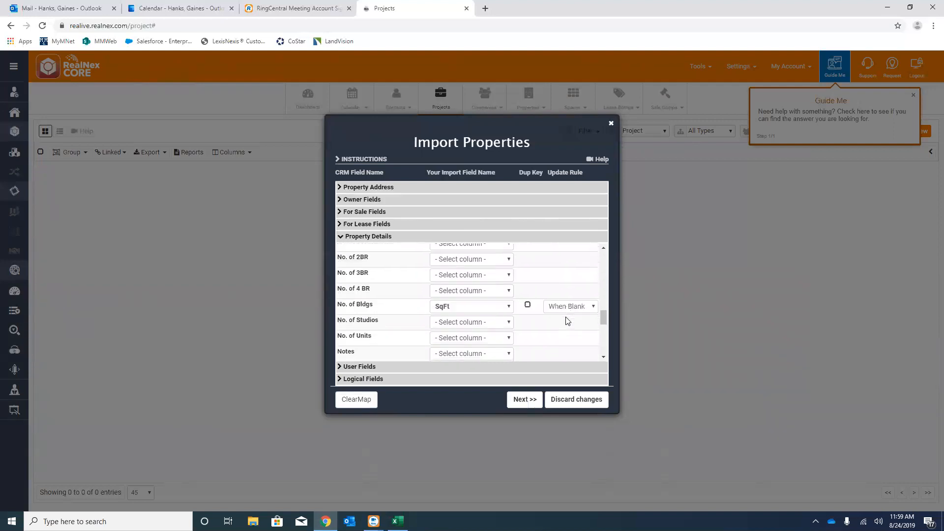
{"action": "scroll", "coordinate": [568, 321], "scroll_direction": "down", "scroll_amount": 5}
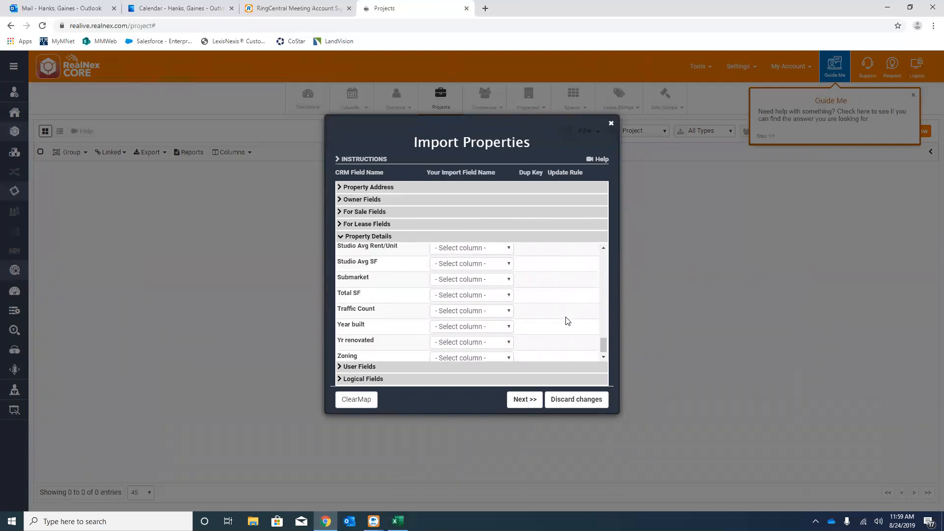
{"action": "scroll", "coordinate": [568, 321], "scroll_direction": "up", "scroll_amount": 2}
{"action": "scroll", "coordinate": [568, 321], "scroll_direction": "up", "scroll_amount": 4}
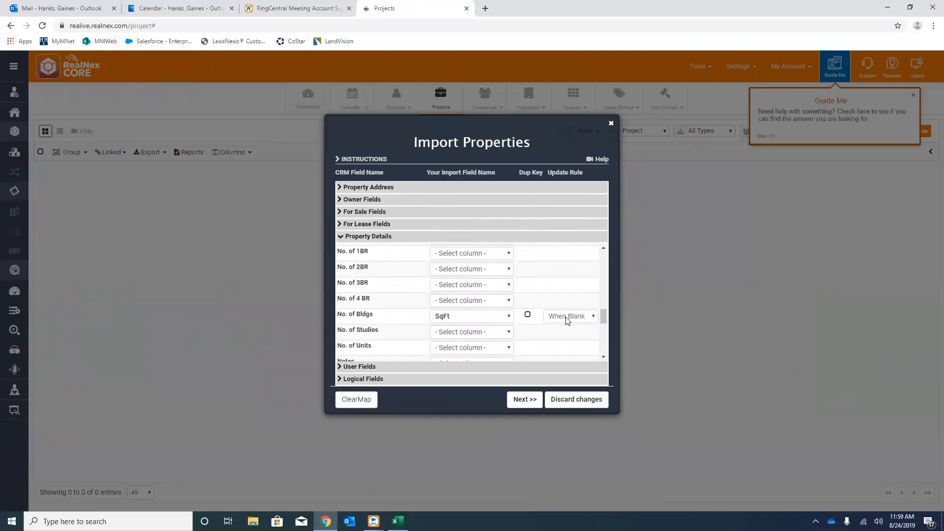
{"action": "scroll", "coordinate": [557, 327], "scroll_direction": "up", "scroll_amount": 4}
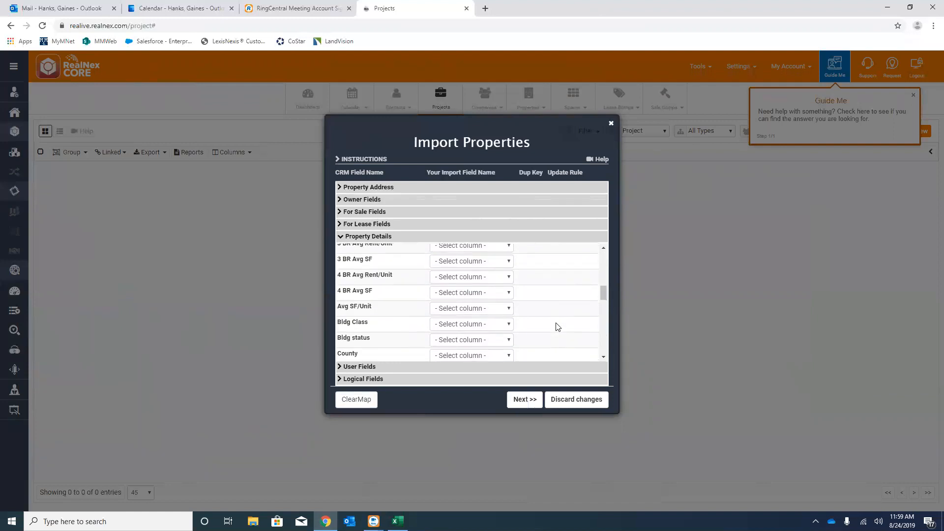
{"action": "scroll", "coordinate": [557, 327], "scroll_direction": "down", "scroll_amount": 3}
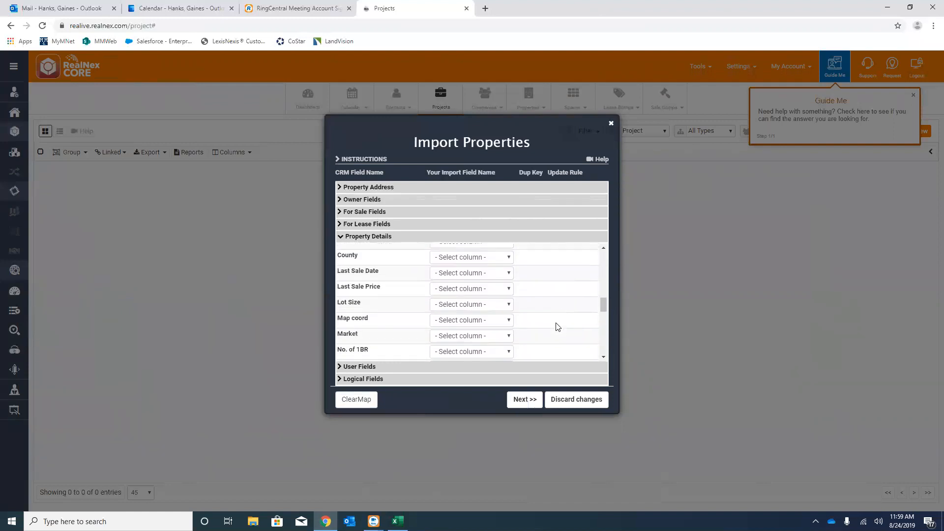
{"action": "scroll", "coordinate": [539, 312], "scroll_direction": "down", "scroll_amount": 1}
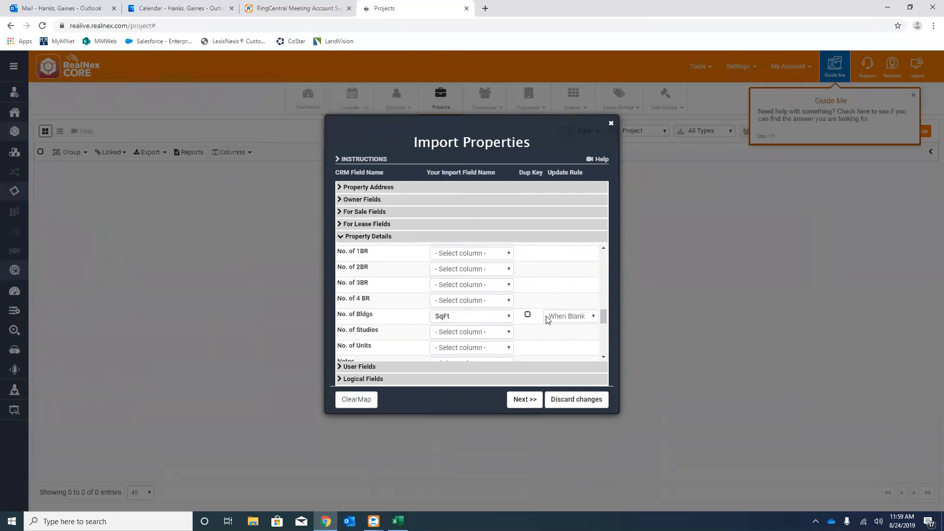
Clear the SqFt column mapping from the No. of Bldgs field in Property Details
{"action": "scroll", "coordinate": [528, 294], "scroll_direction": "up", "scroll_amount": 1}
{"action": "left_click", "coordinate": [505, 302]}
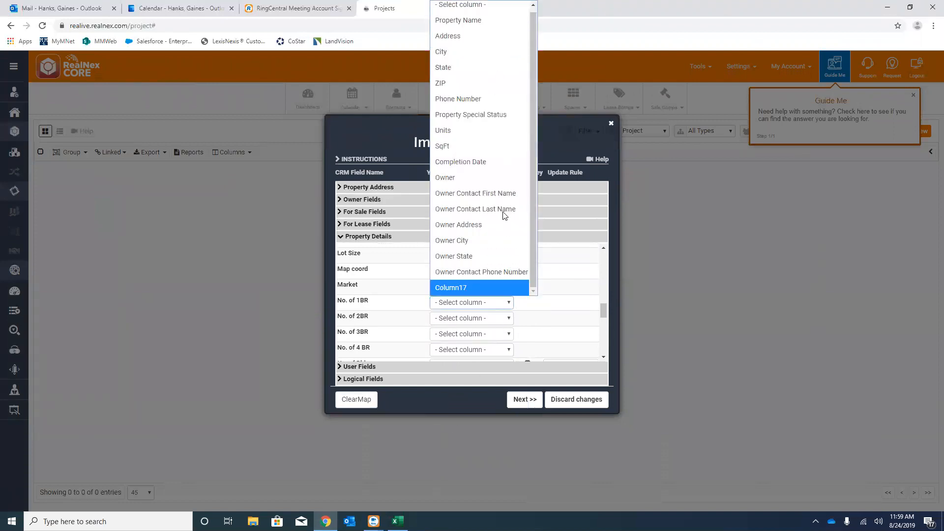
{"action": "left_click", "coordinate": [565, 312]}
{"action": "scroll", "coordinate": [565, 317], "scroll_direction": "up", "scroll_amount": 1}
{"action": "scroll", "coordinate": [541, 310], "scroll_direction": "down", "scroll_amount": 2}
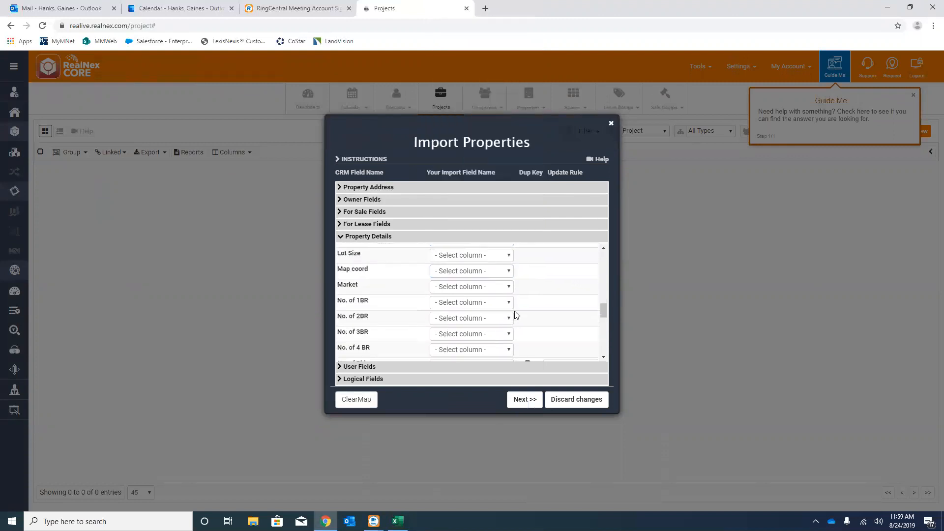
{"action": "scroll", "coordinate": [532, 295], "scroll_direction": "down", "scroll_amount": 1}
{"action": "scroll", "coordinate": [506, 315], "scroll_direction": "up", "scroll_amount": 1}
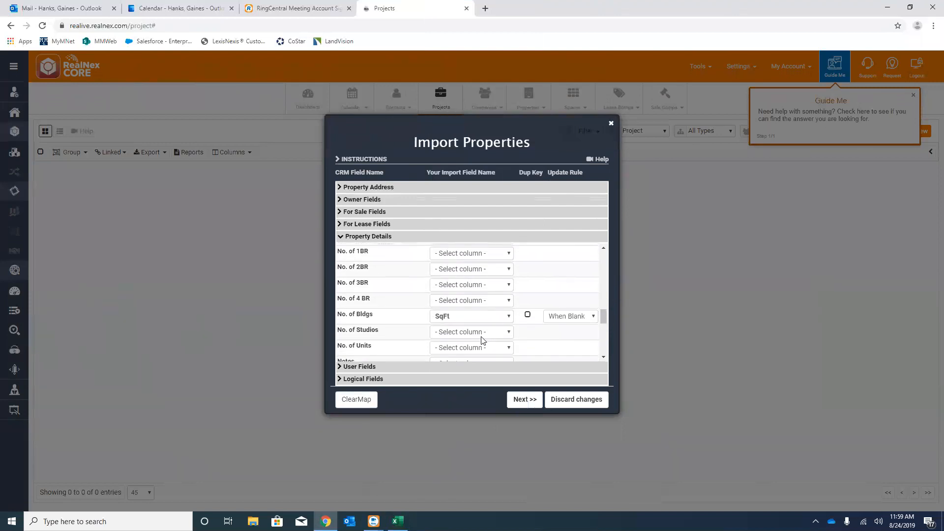
{"action": "left_click", "coordinate": [508, 316]}
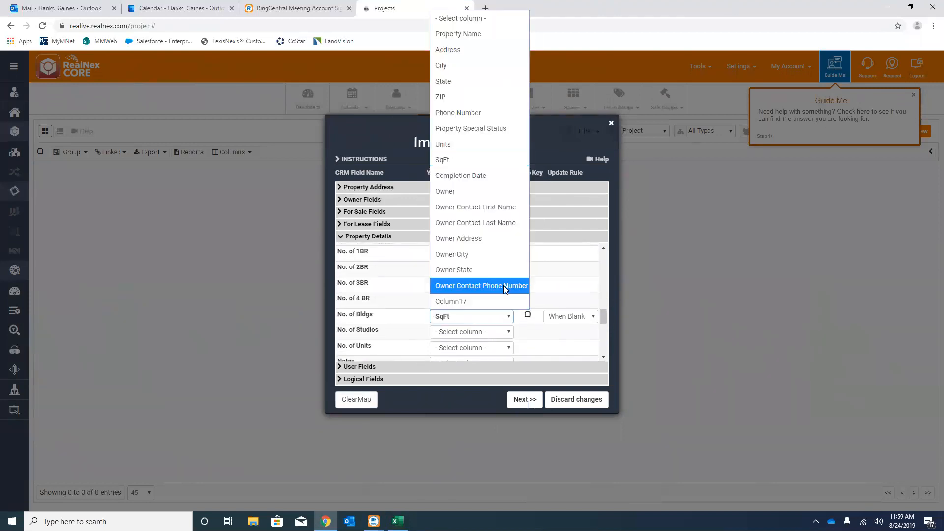
{"action": "left_click", "coordinate": [490, 22]}
Map the Total SF field in Property Details to the SqFt column
{"action": "scroll", "coordinate": [493, 307], "scroll_direction": "down", "scroll_amount": 1}
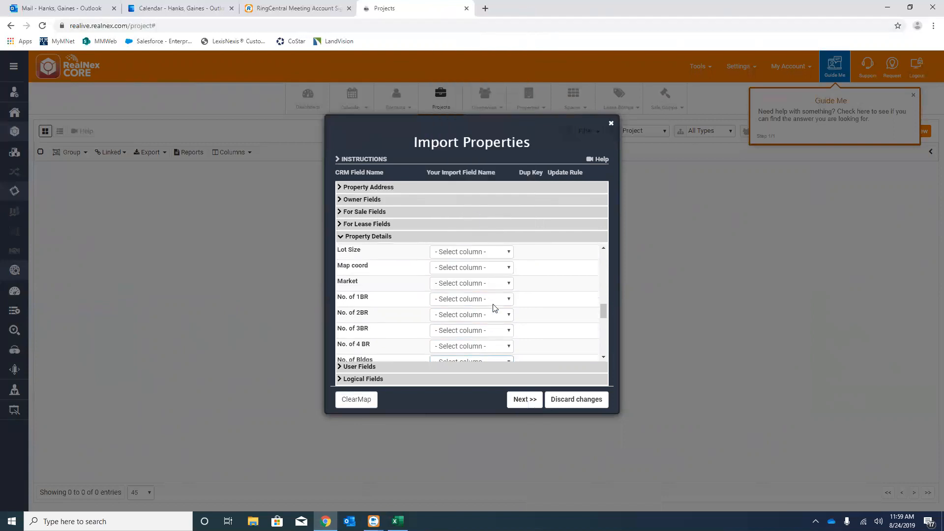
{"action": "scroll", "coordinate": [494, 306], "scroll_direction": "down", "scroll_amount": 4}
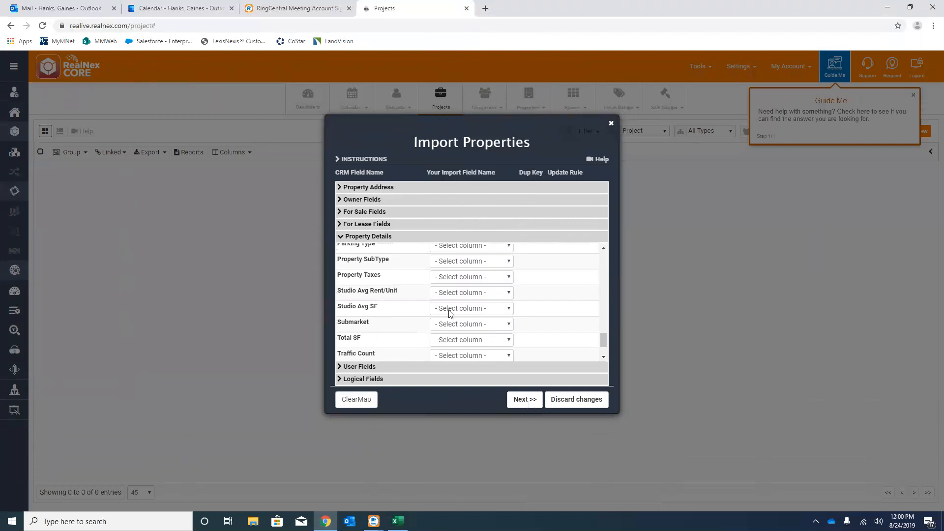
{"action": "left_click", "coordinate": [510, 342]}
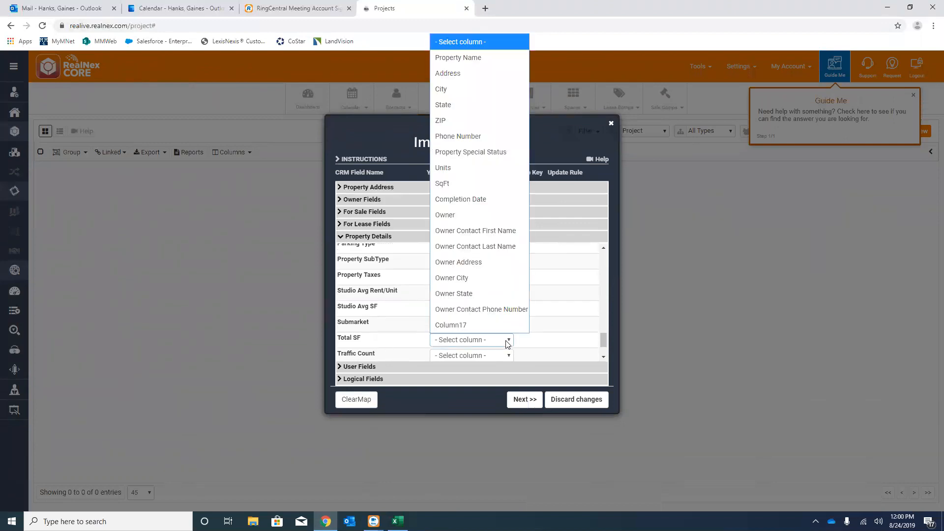
{"action": "left_click", "coordinate": [476, 180]}
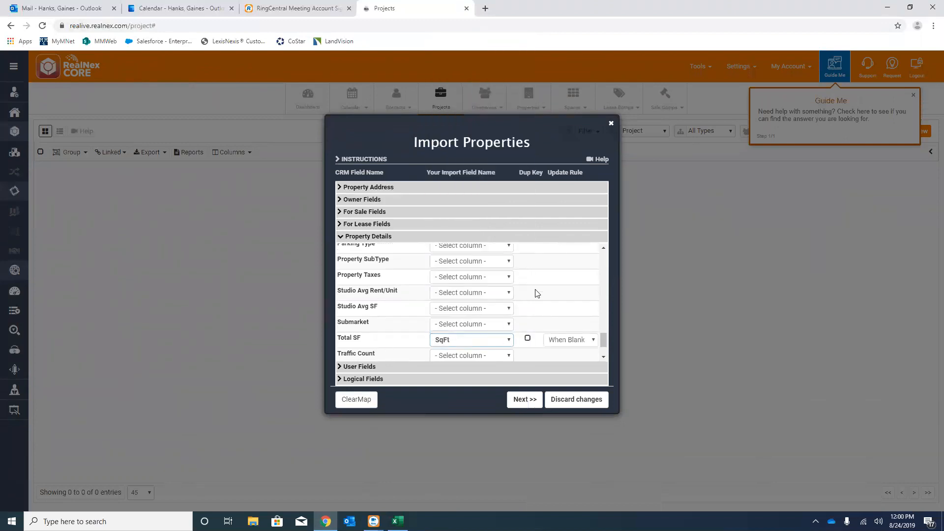
Check the import columns offered for the Year built field, leaving it unmapped
{"action": "scroll", "coordinate": [537, 293], "scroll_direction": "down", "scroll_amount": 1}
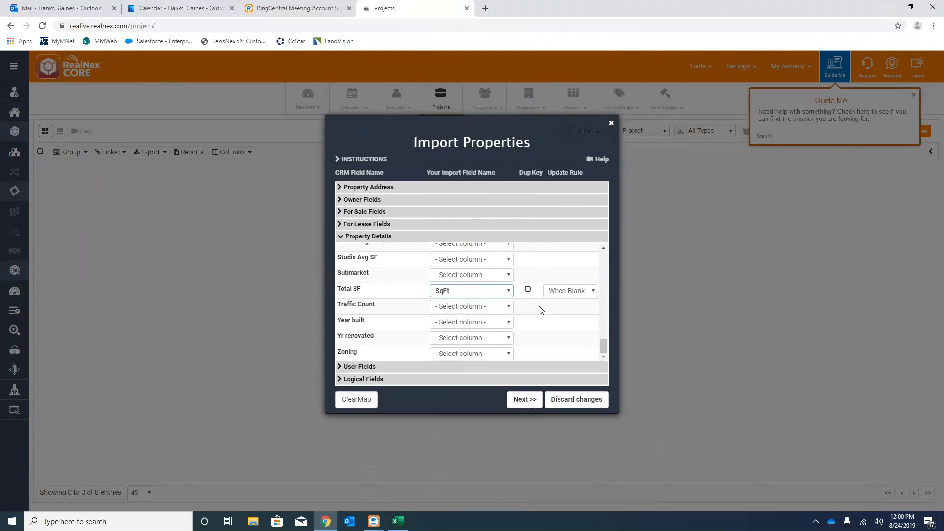
{"action": "left_click", "coordinate": [512, 322]}
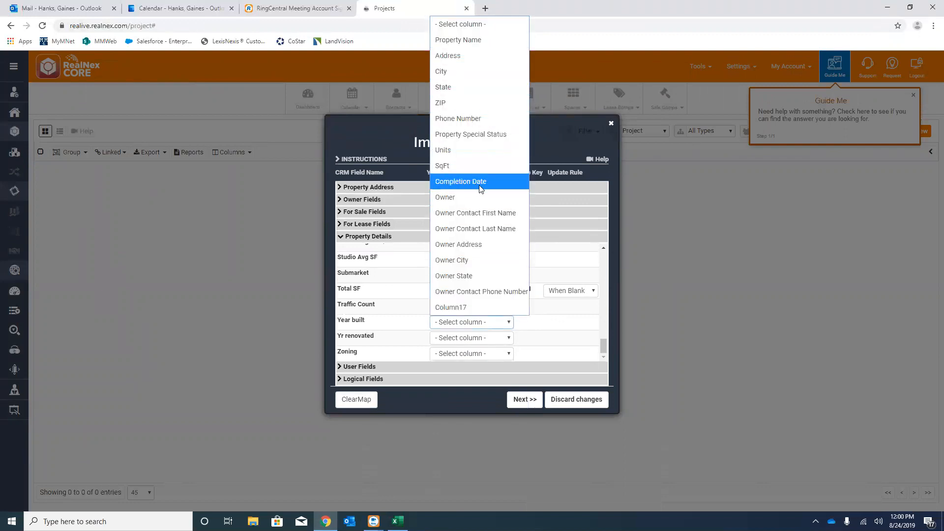
{"action": "left_click", "coordinate": [585, 283]}
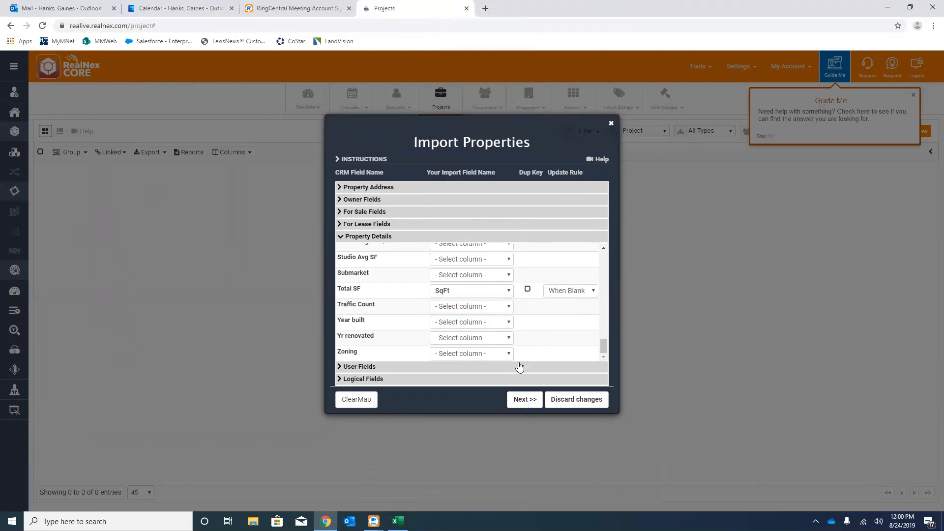
Proceed to the import defaults and save a new group named Tier 1 with type All for the imported records
{"action": "left_click", "coordinate": [525, 400]}
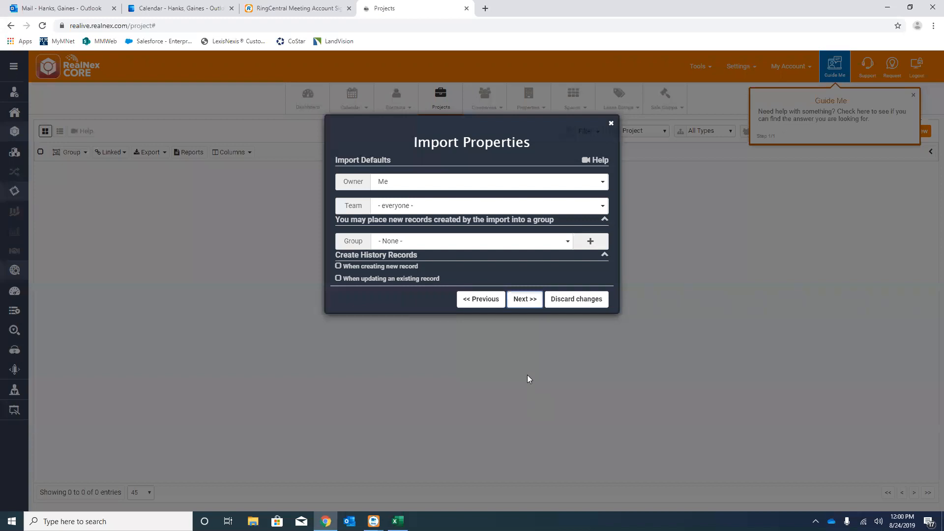
{"action": "left_click", "coordinate": [567, 243]}
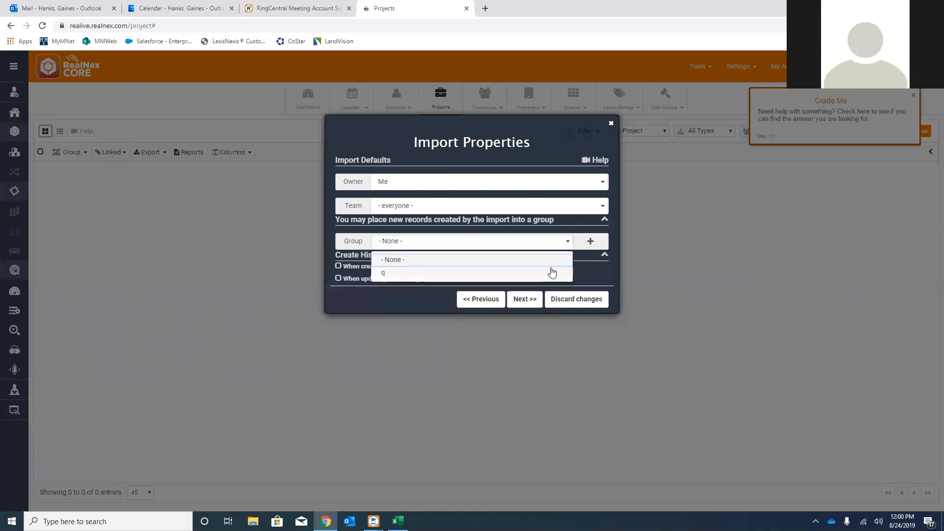
{"action": "left_click", "coordinate": [588, 243]}
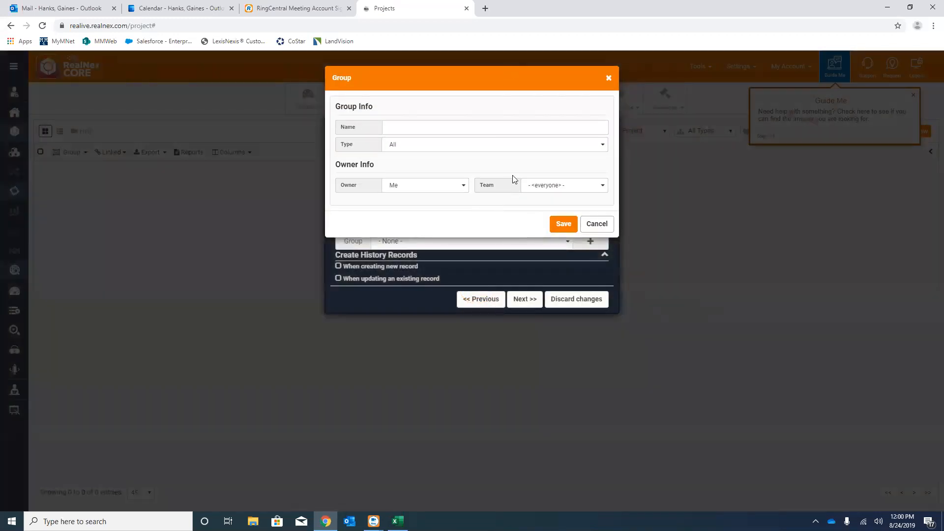
{"action": "left_click", "coordinate": [521, 129]}
{"action": "type", "text": "Tier 1"}
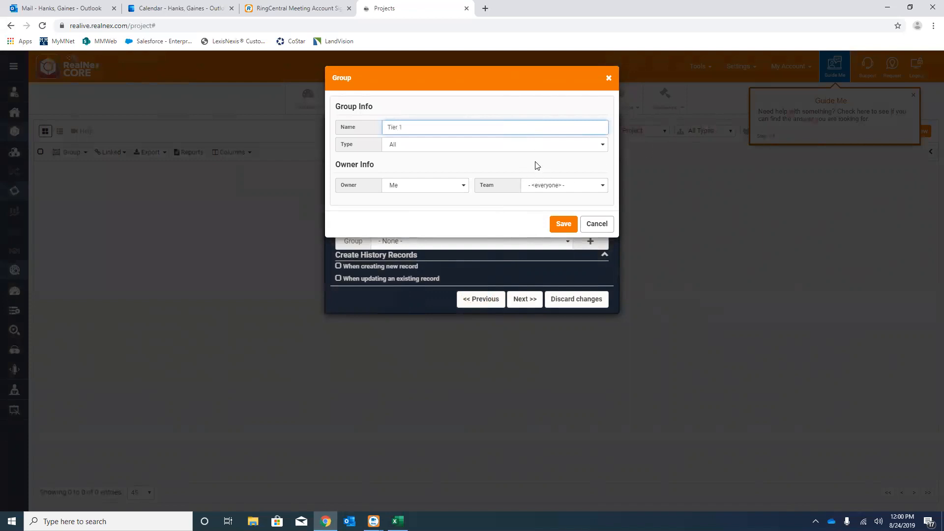
{"action": "left_click", "coordinate": [555, 154]}
{"action": "left_click", "coordinate": [564, 147]}
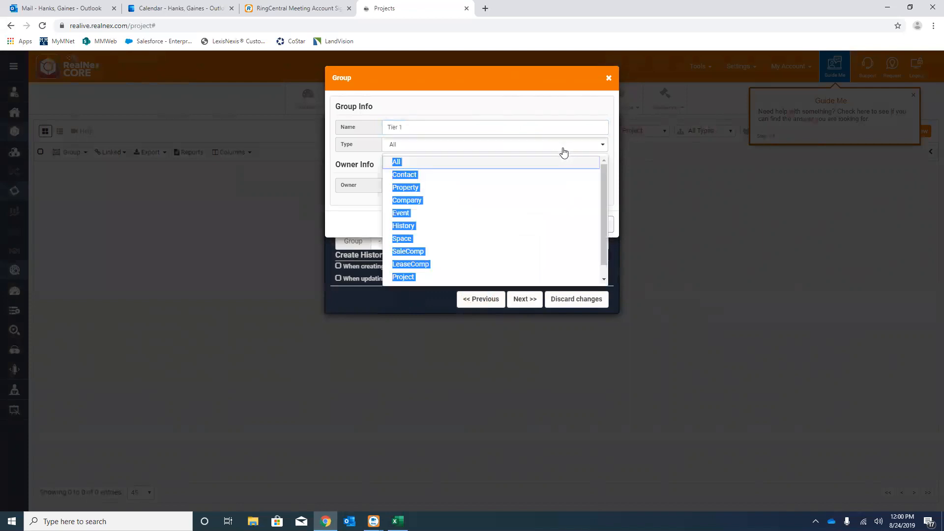
{"action": "left_click", "coordinate": [539, 148]}
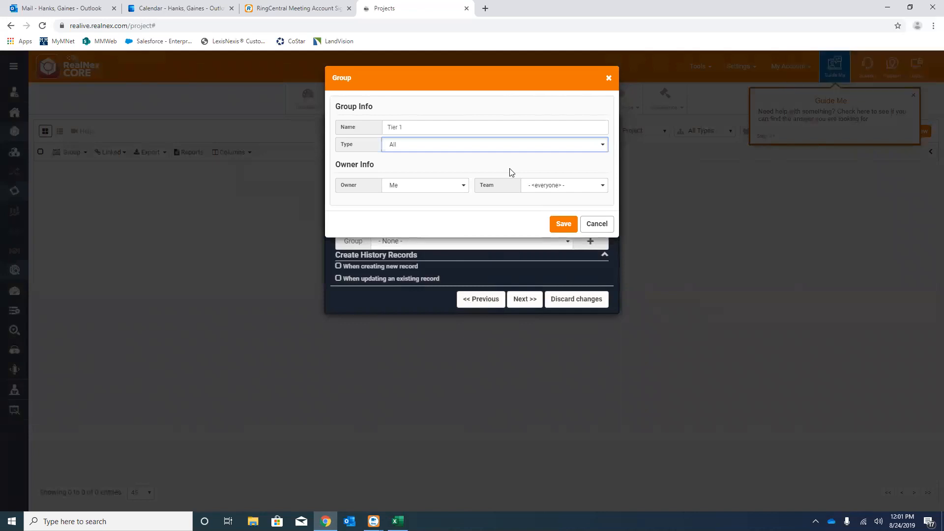
{"action": "left_click", "coordinate": [564, 224]}
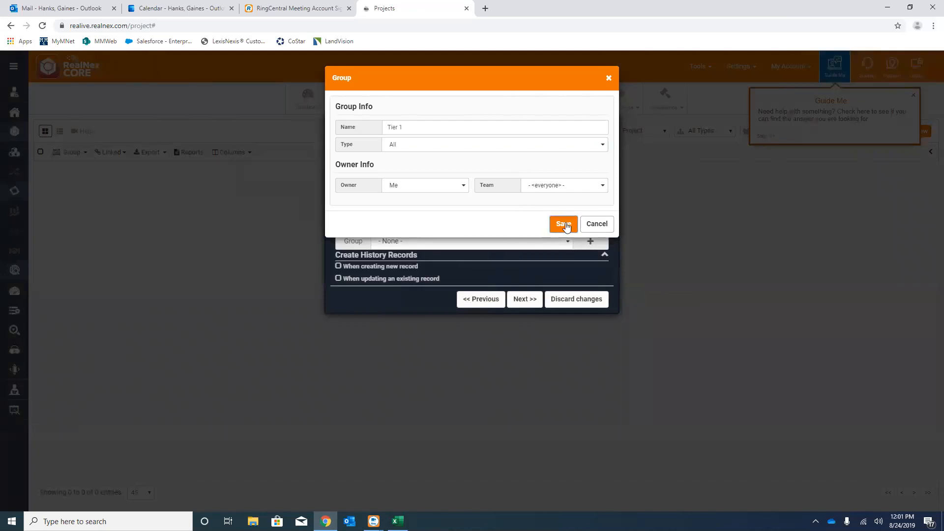